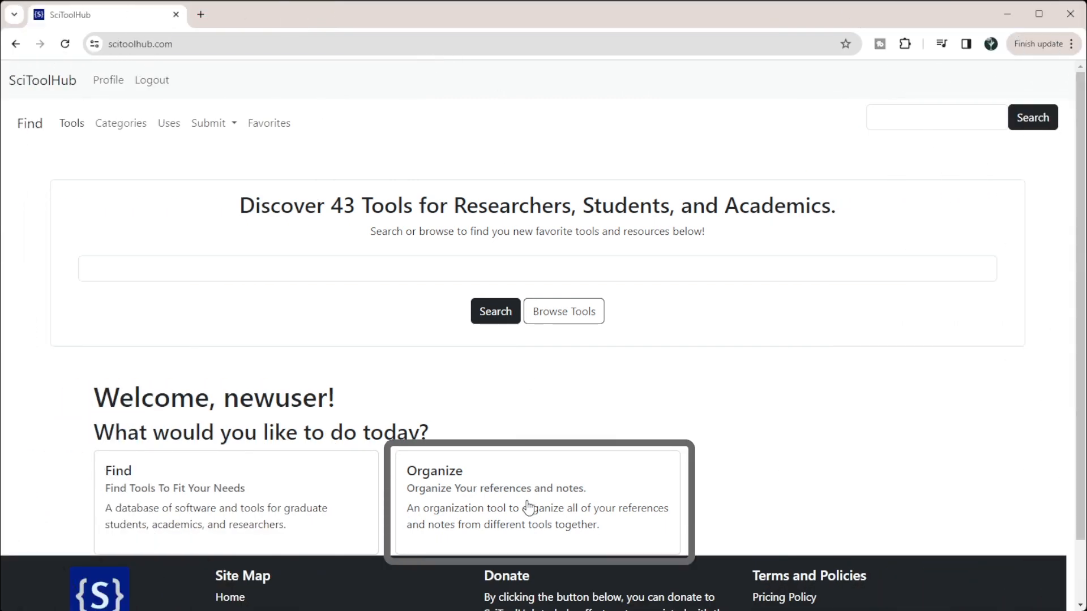
Open the reference organizer's Semantic Scholar search for adding references and search for "caffeine and exercise"
left_click(438, 477)
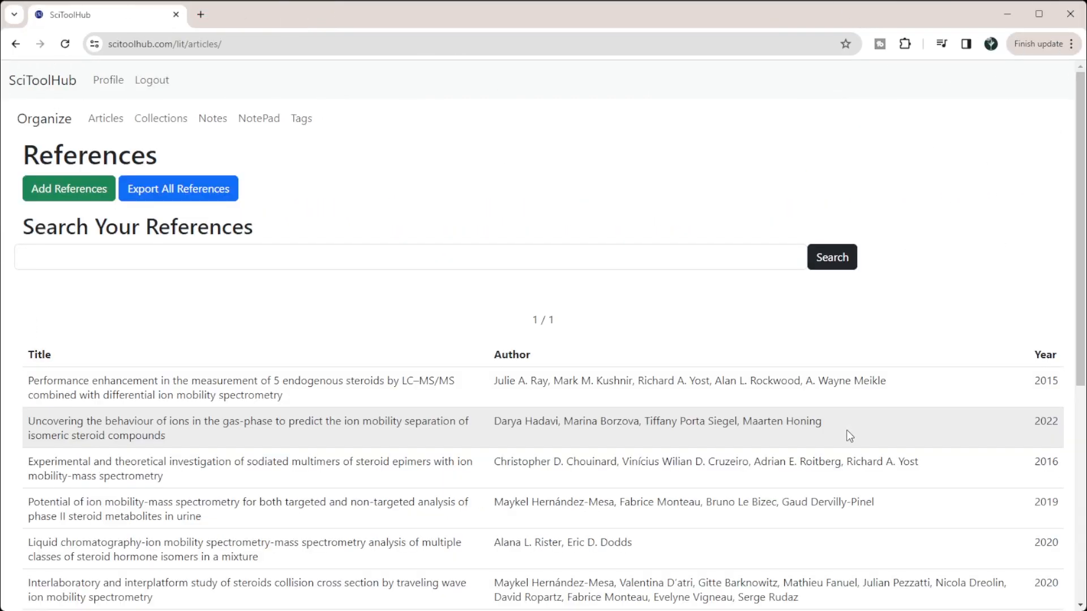
left_click(41, 191)
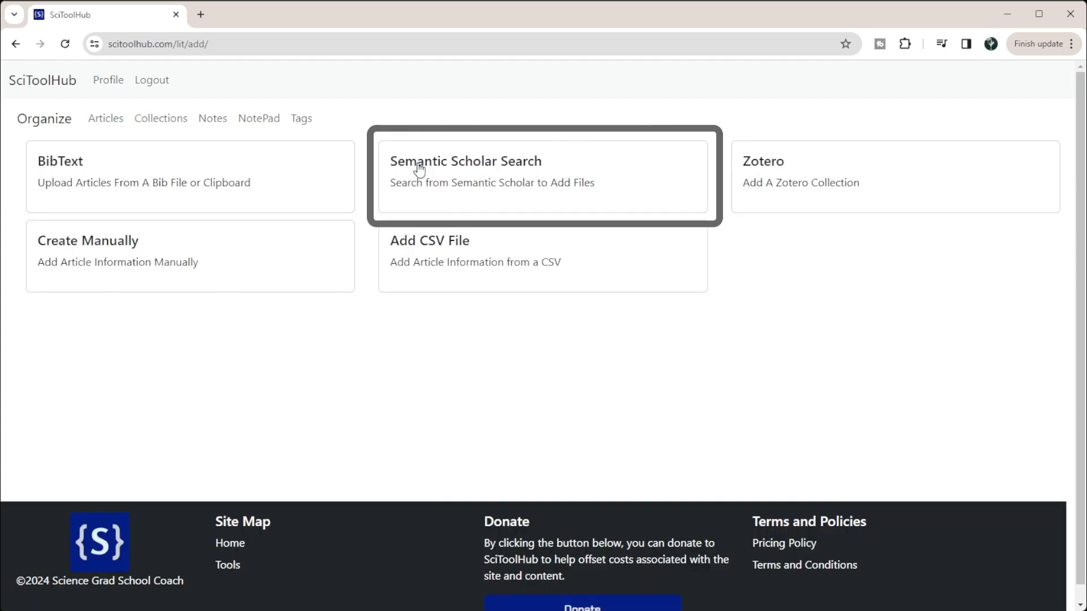
left_click(487, 181)
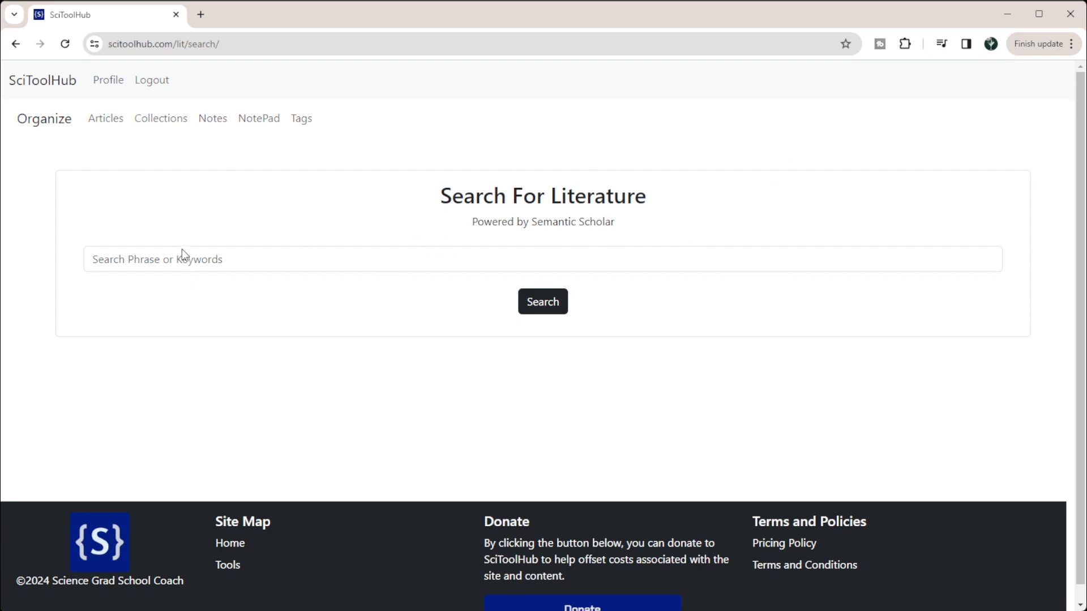
left_click(187, 264)
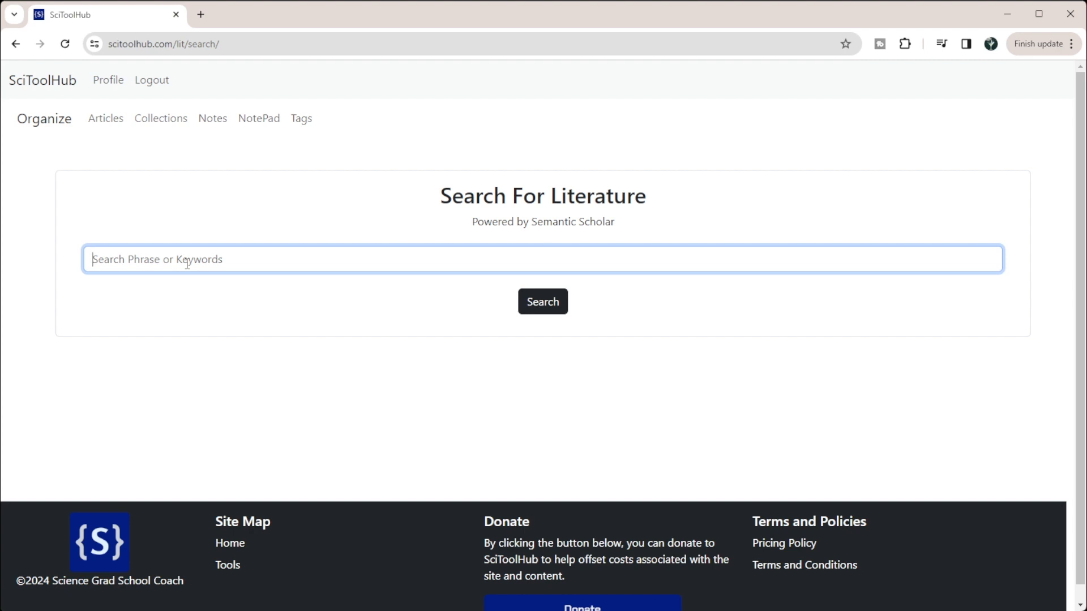
type("caffeine and exercise")
left_click(544, 314)
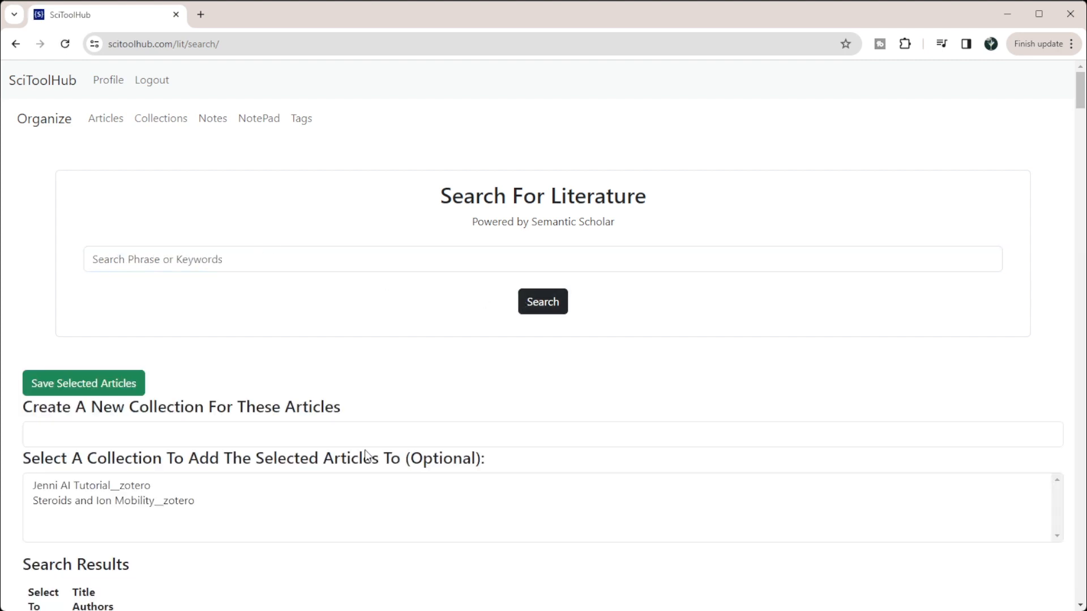
Name a new collection for the found articles "Caffeine and exercise"
scroll(70, 272, "down", 1)
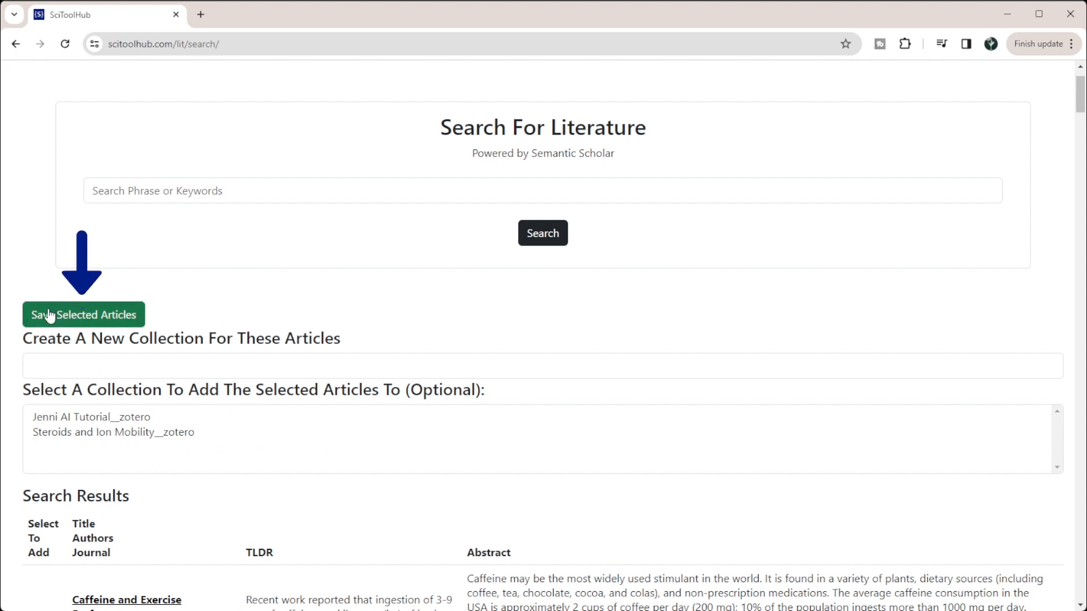
scroll(742, 301, "down", 20)
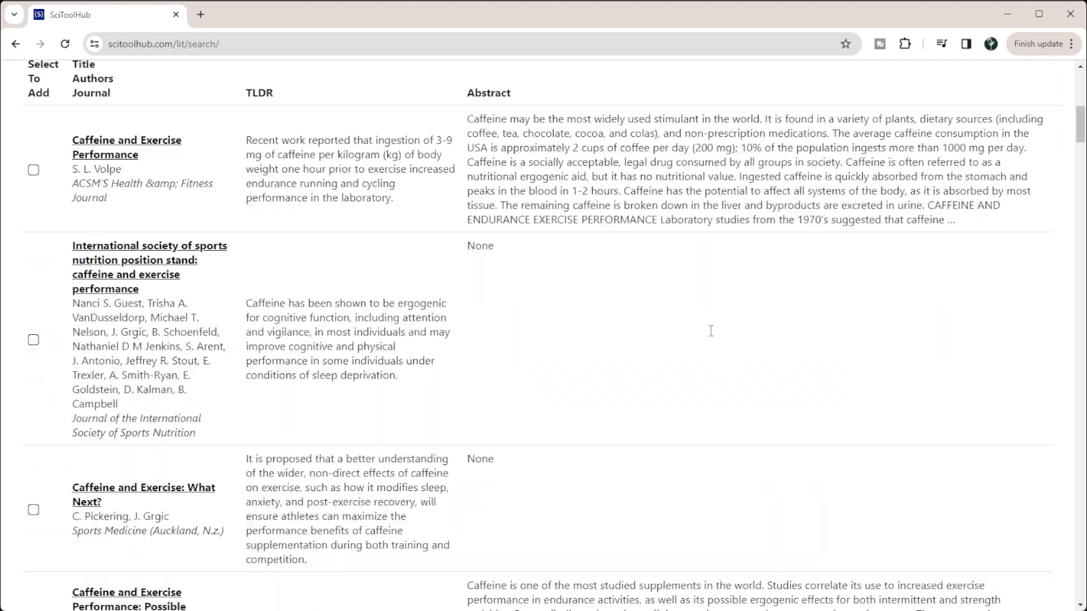
scroll(710, 336, "up", 20)
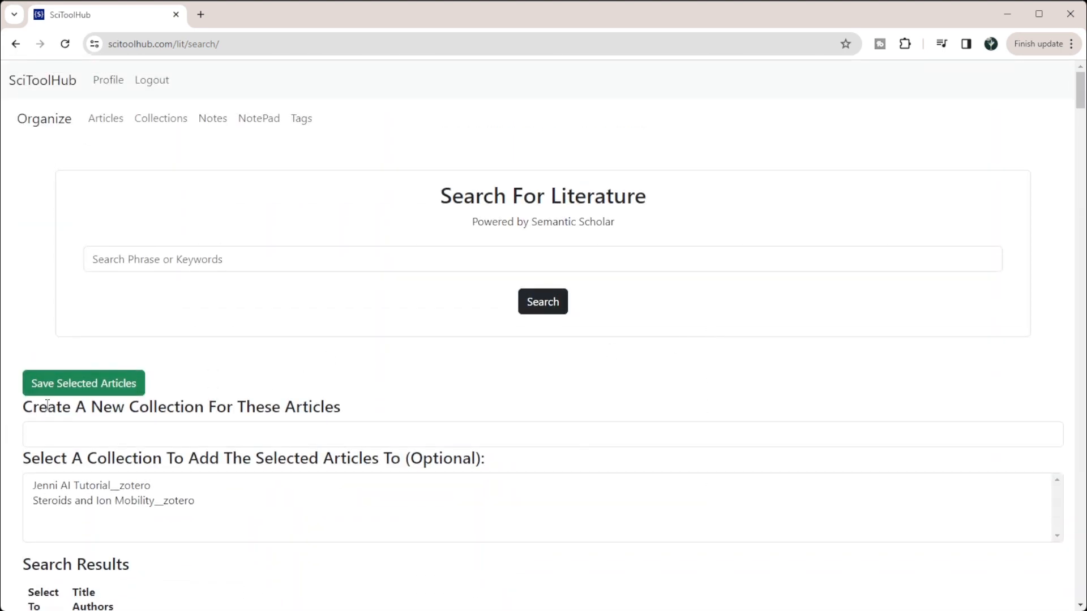
left_click(46, 428)
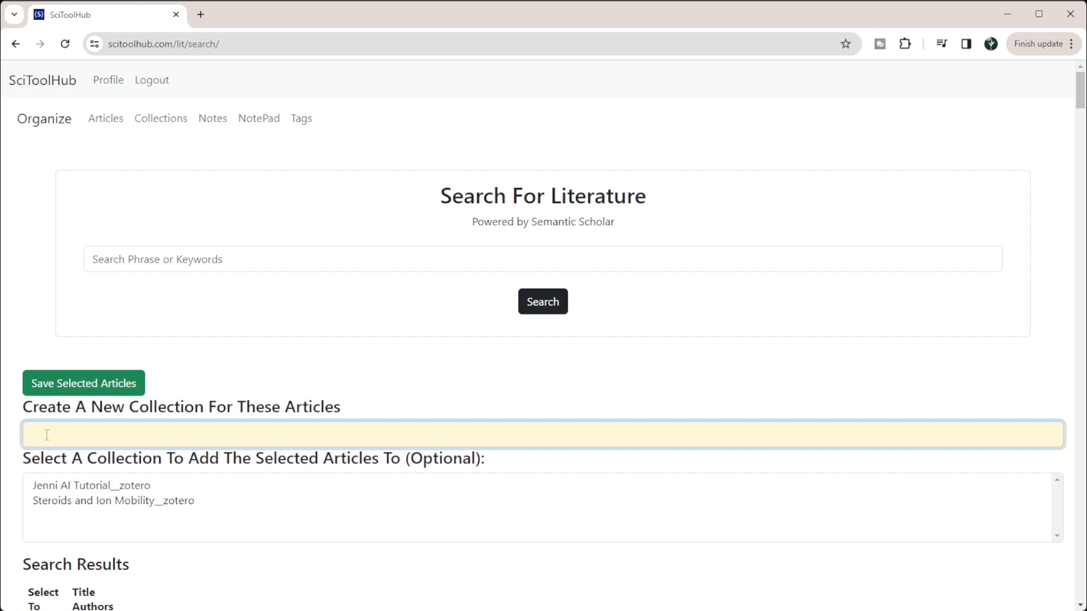
type("Caffeine and exercise")
Examine the search results' selection boxes, titles, journals, TLDR summaries and abstracts
scroll(364, 393, "down", 2)
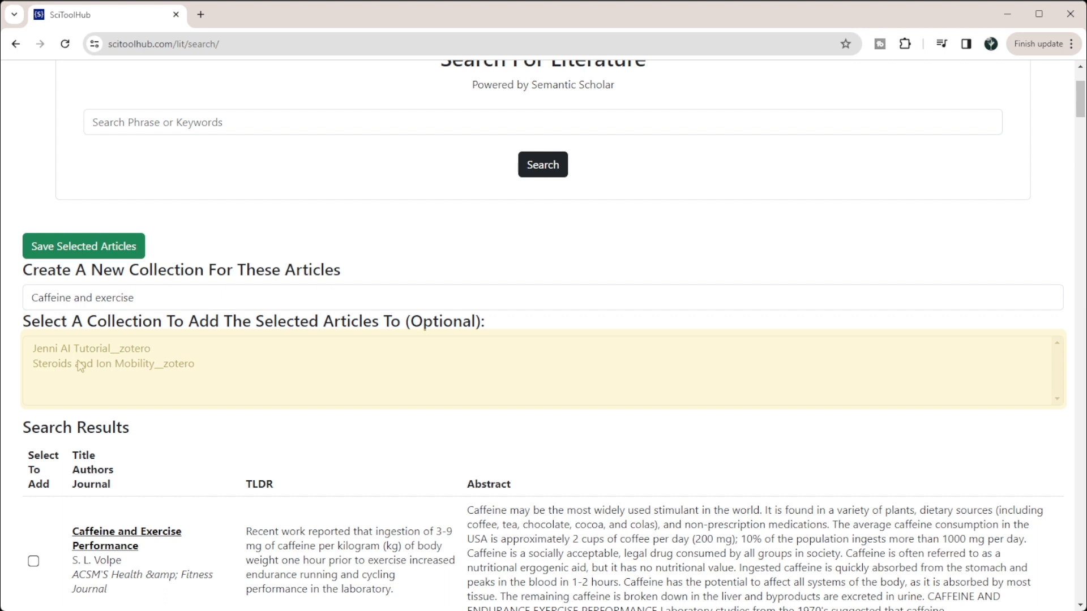
scroll(348, 452, "down", 3)
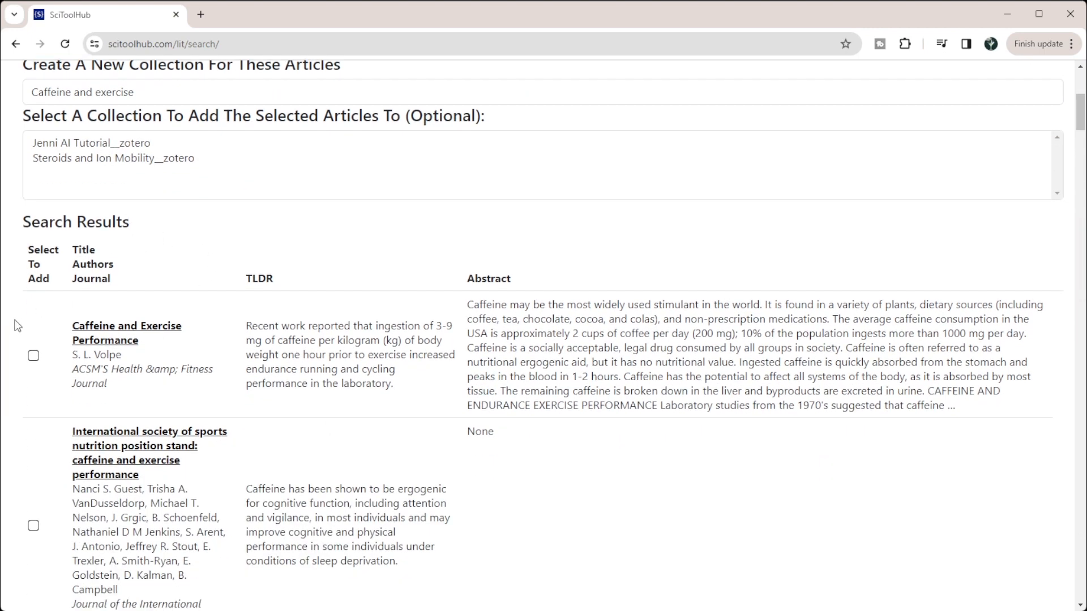
scroll(36, 364, "down", 2)
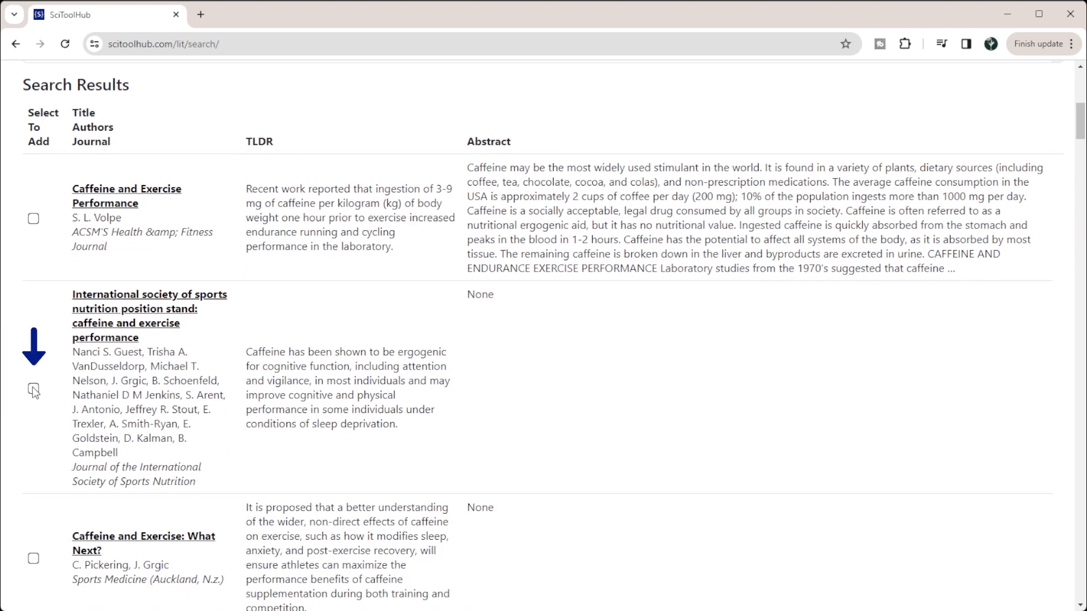
left_click(33, 389)
left_click(33, 389)
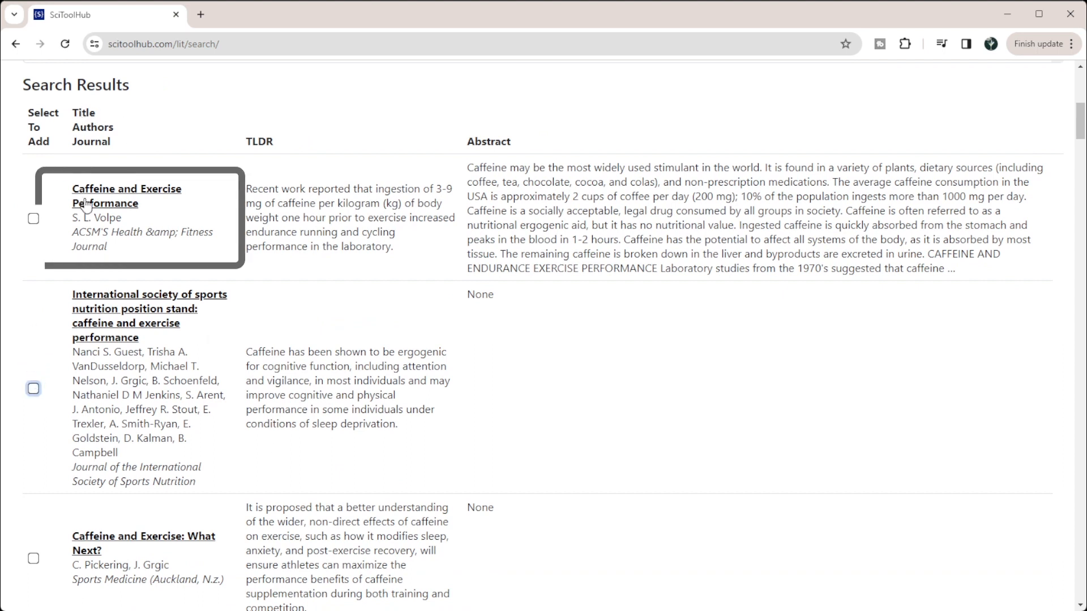
left_click_drag(74, 234, 119, 257)
left_click(120, 258)
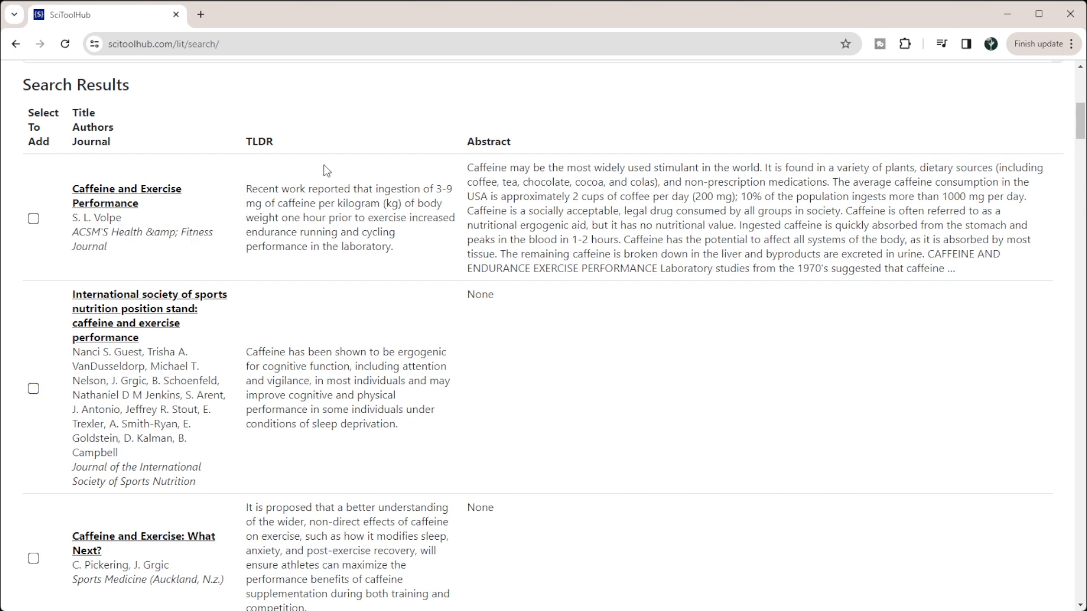
scroll(322, 181, "down", 6)
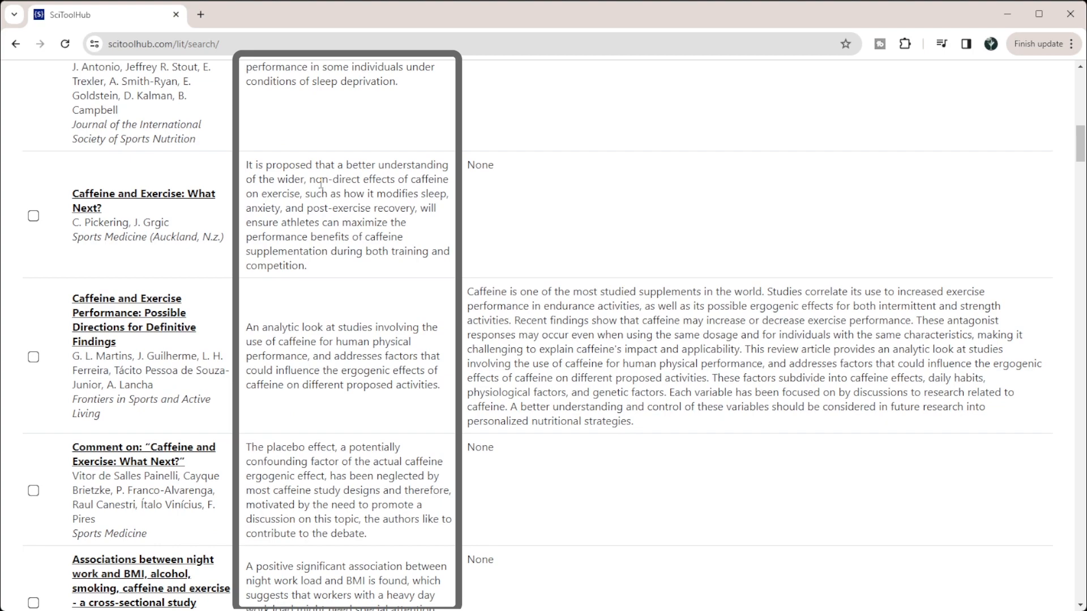
scroll(321, 184, "up", 7)
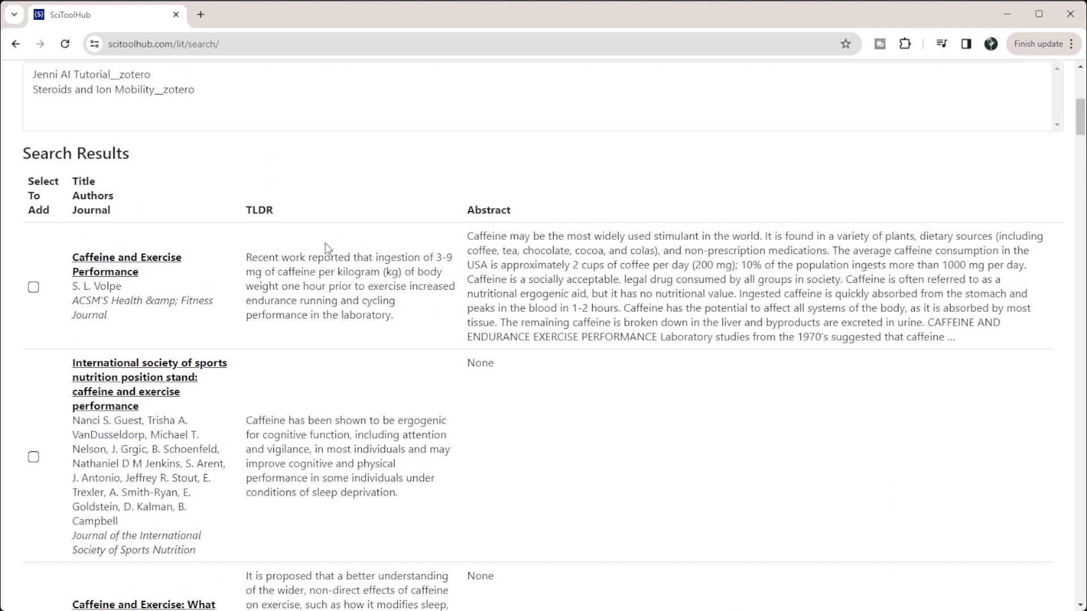
scroll(463, 249, "down", 15)
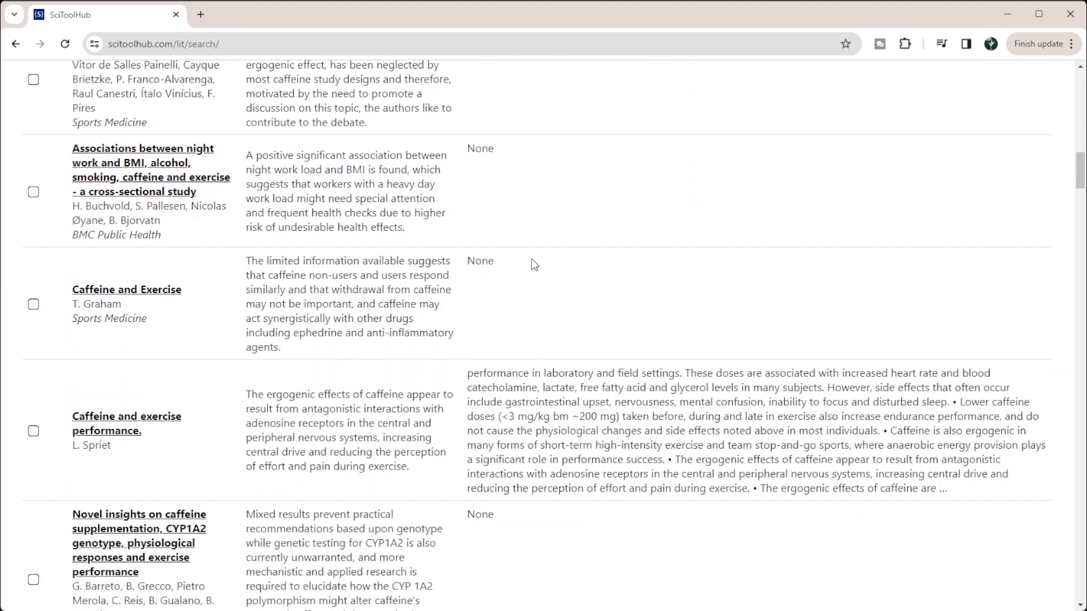
scroll(504, 309, "down", 6)
scroll(506, 315, "up", 8)
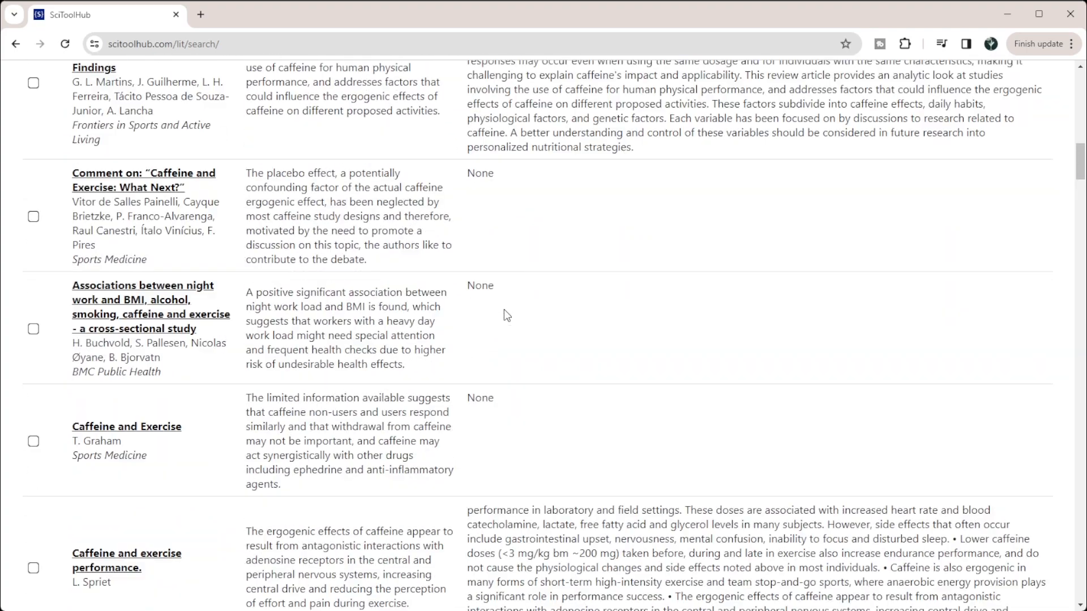
Select seven caffeine articles, including "Caffeine and Exercise Performance" and "Caffeine and Exercise: What Next?", and save them to the new collection
scroll(504, 309, "up", 15)
left_click(34, 355)
scroll(226, 372, "down", 6)
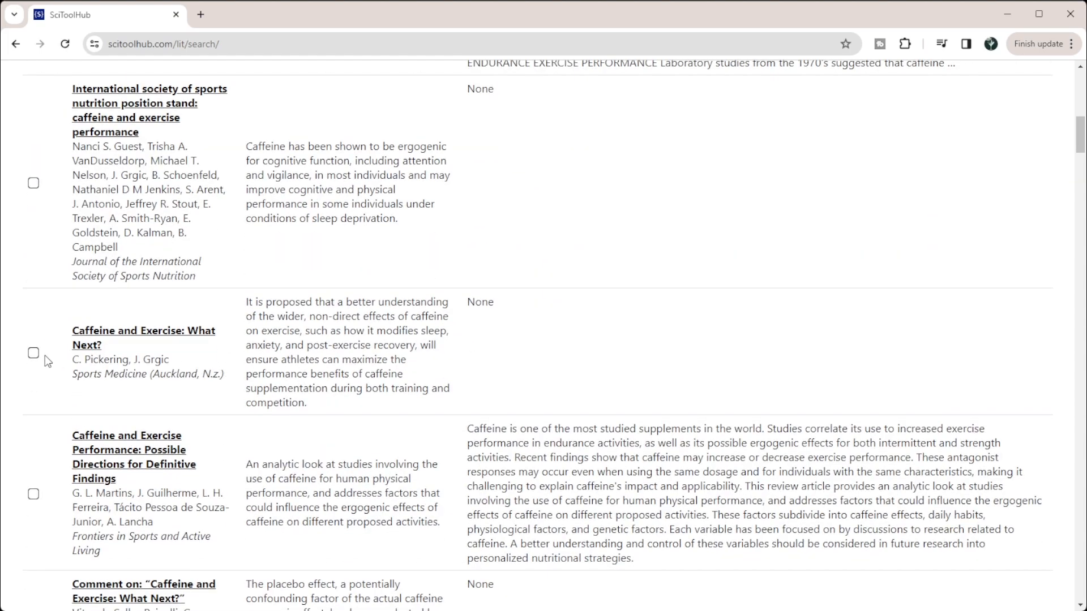
scroll(39, 368, "down", 20)
left_click(34, 557)
scroll(383, 269, "up", 15)
scroll(384, 274, "up", 12)
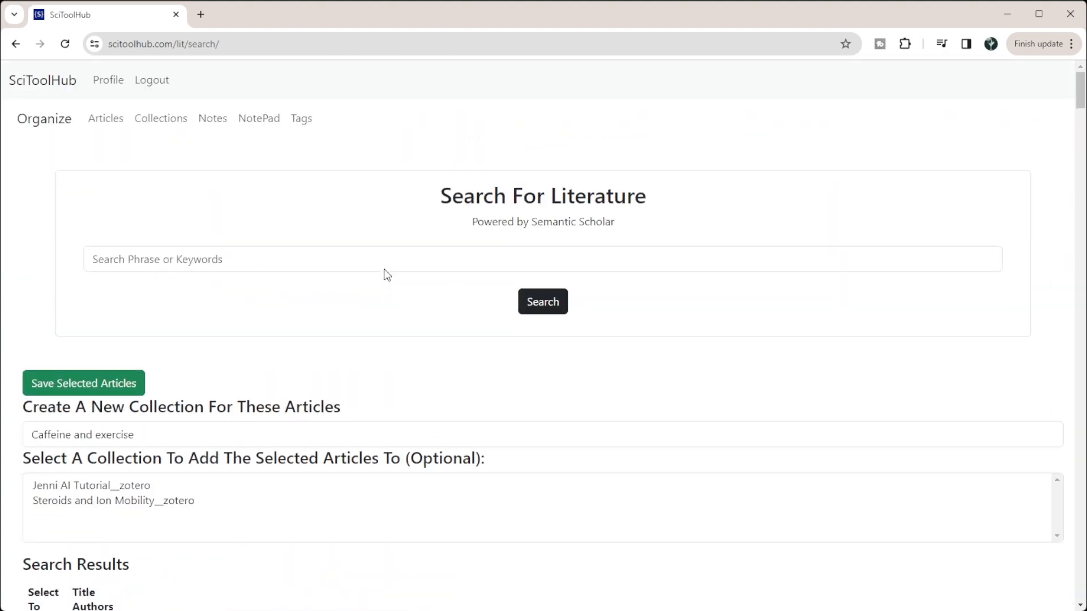
left_click(105, 384)
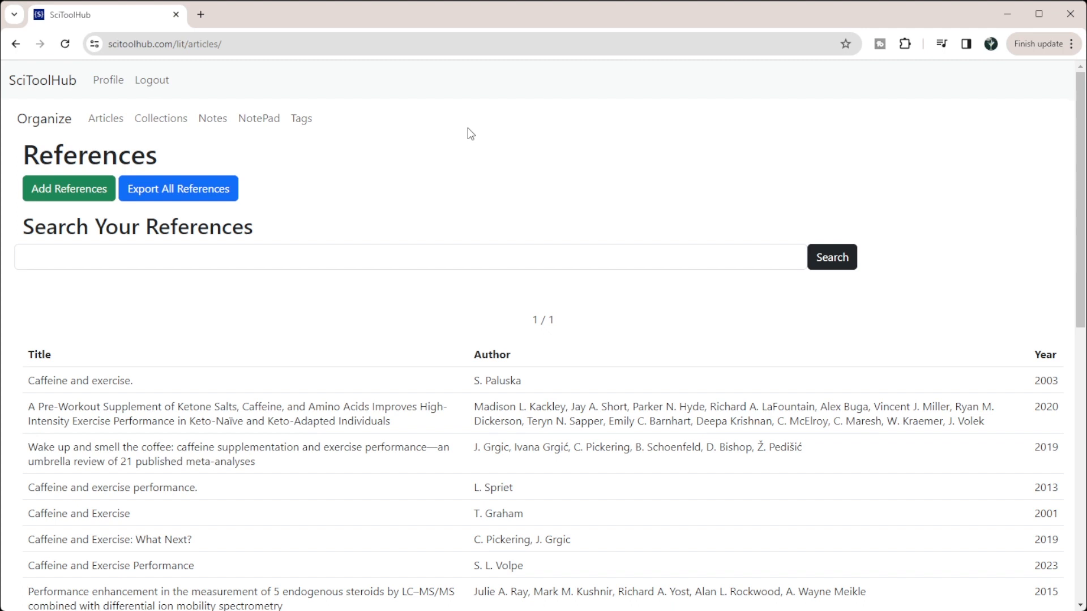
Review the saved references and open the "Caffeine and exercise" collection to check its articles
scroll(311, 298, "down", 1)
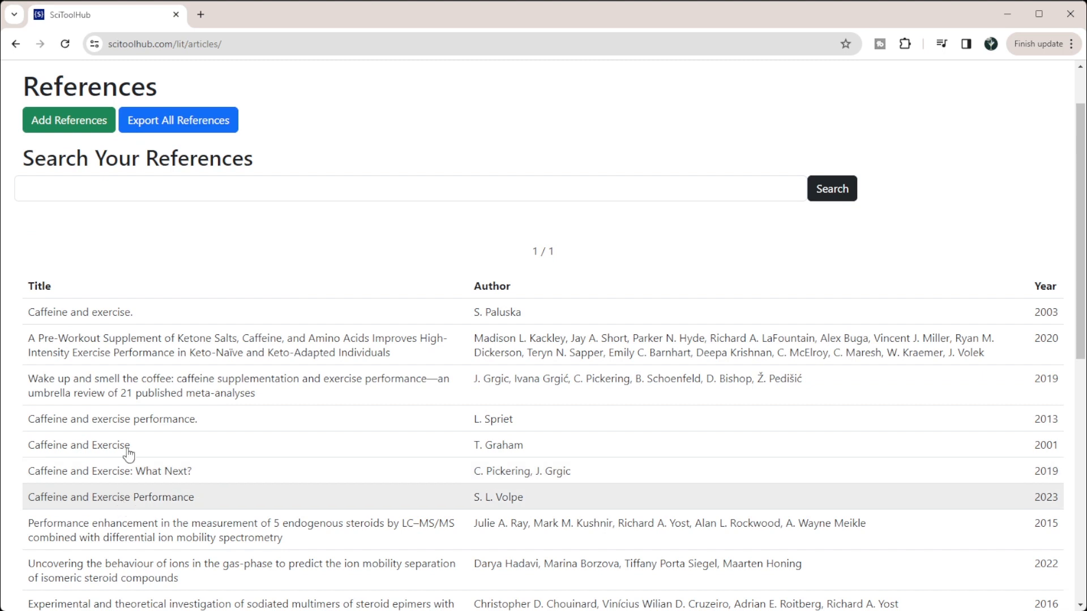
scroll(148, 478, "up", 1)
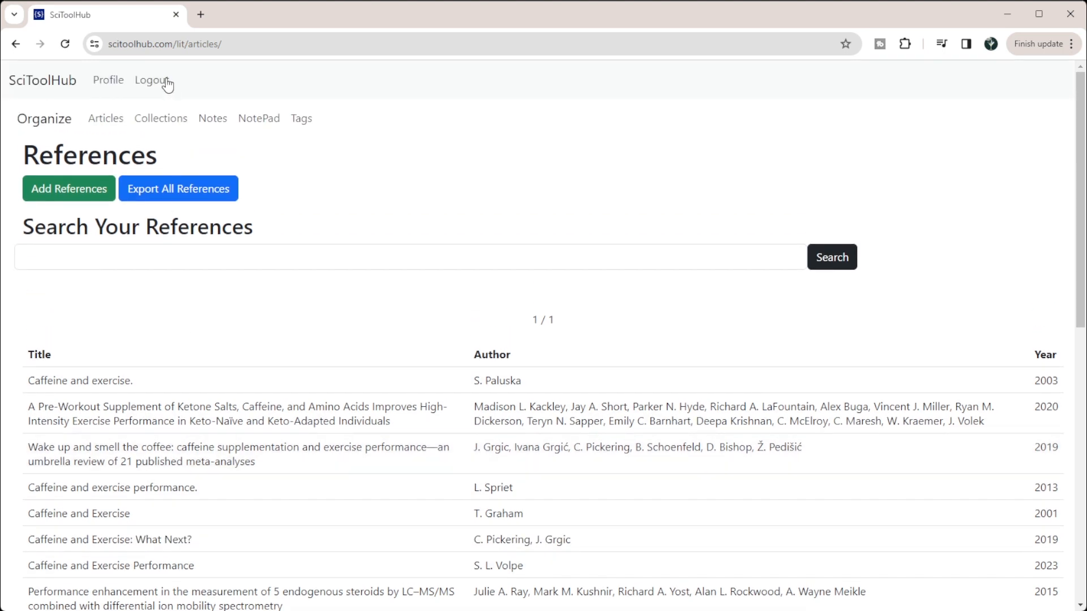
left_click(166, 119)
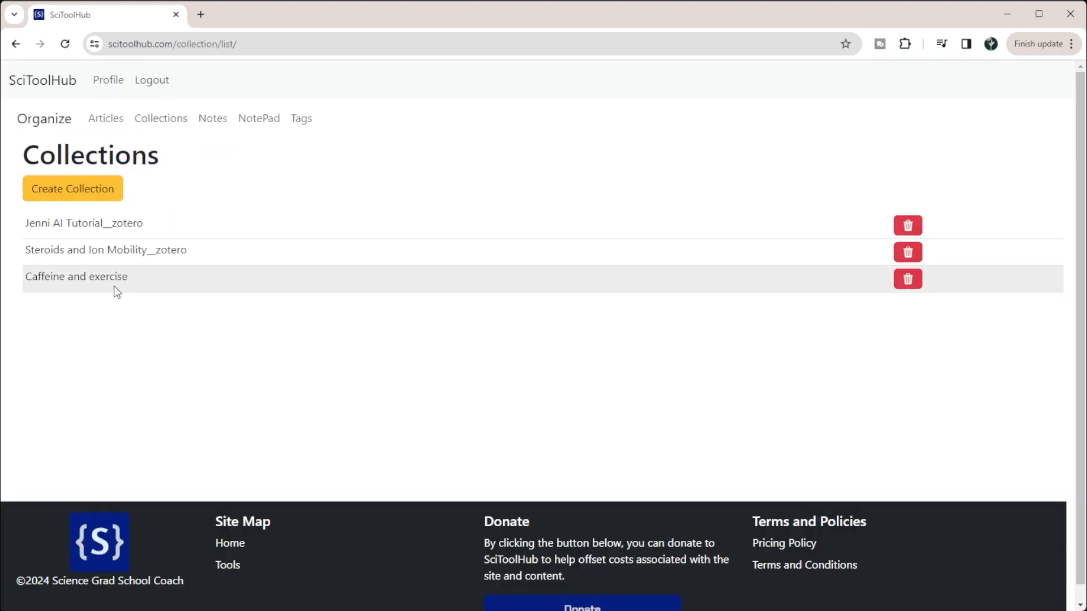
left_click(54, 277)
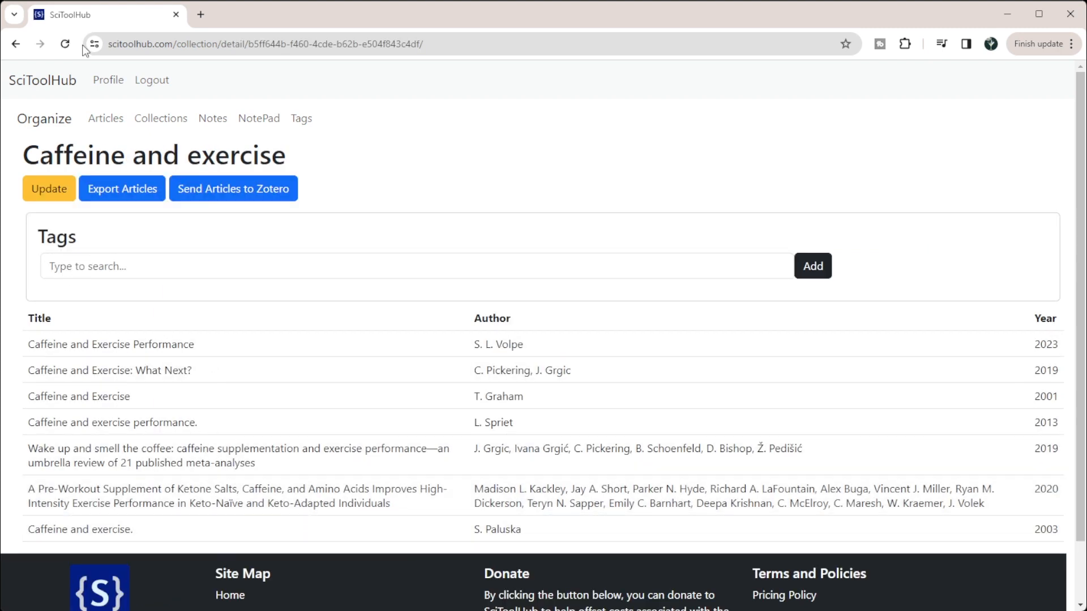
Open the 2003 article "Caffeine and exercise." from the references list and review its bibliographic data, collections and tags
left_click(94, 117)
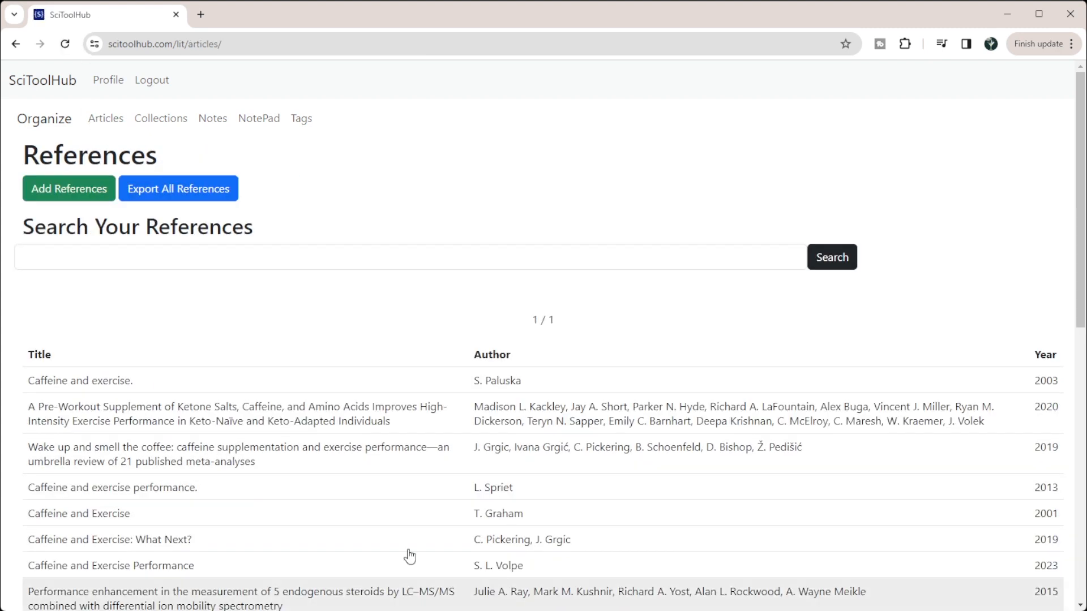
left_click(135, 380)
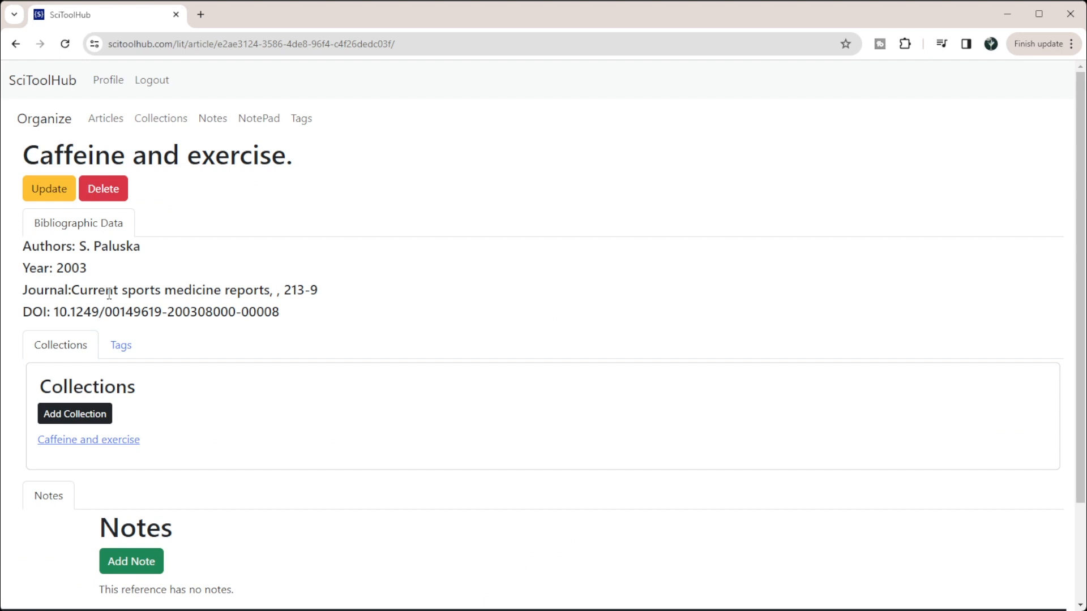
scroll(283, 283, "down", 1)
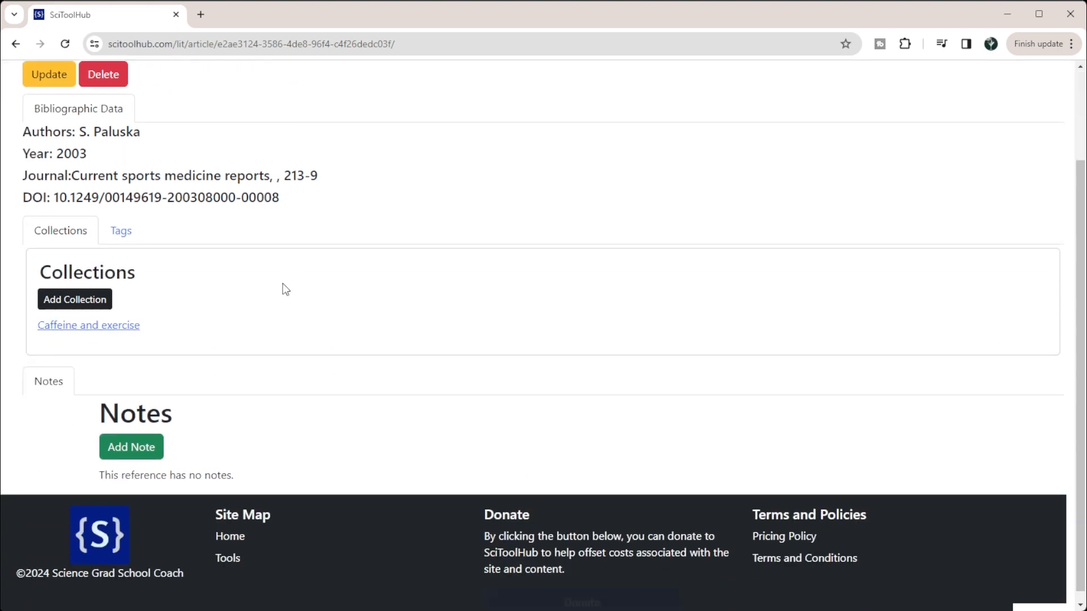
scroll(284, 285, "up", 1)
left_click(119, 347)
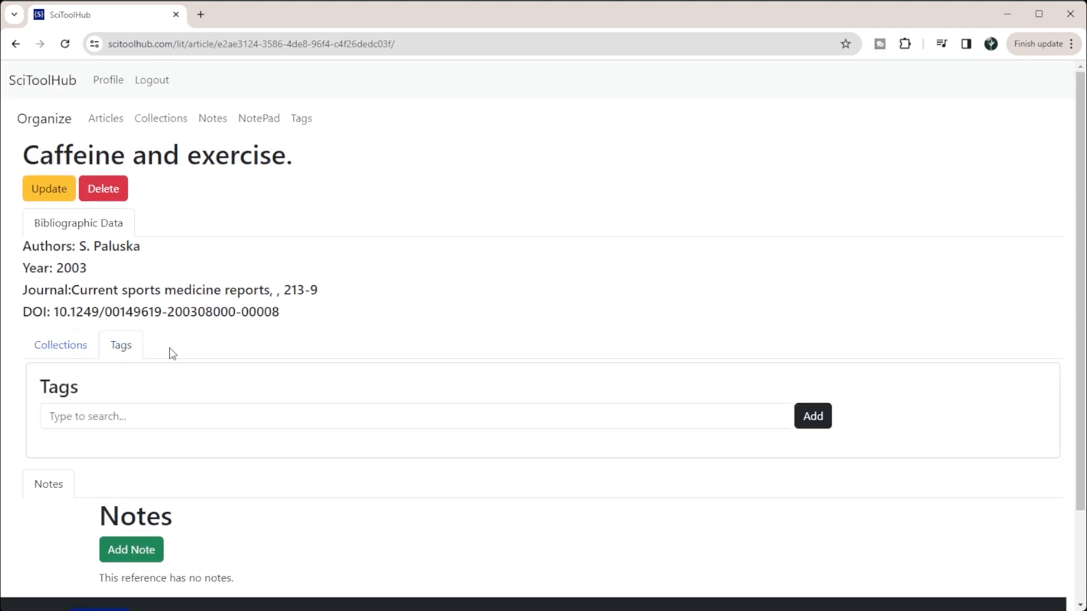
left_click(64, 347)
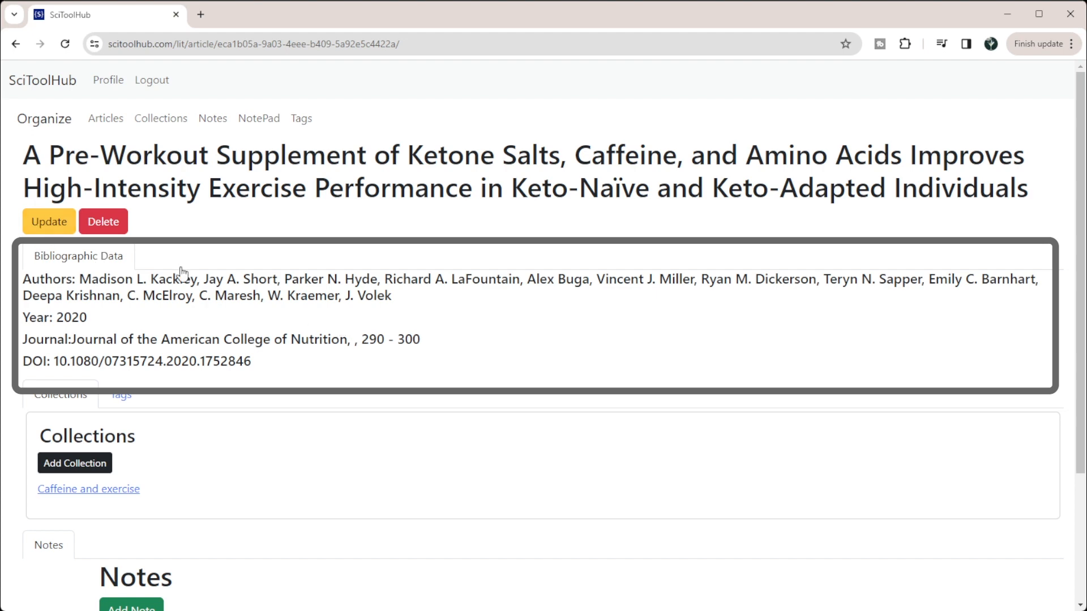
Review the collections, tags and notes sections of the 2020 article on a pre-workout supplement of ketone salts
scroll(236, 330, "down", 1)
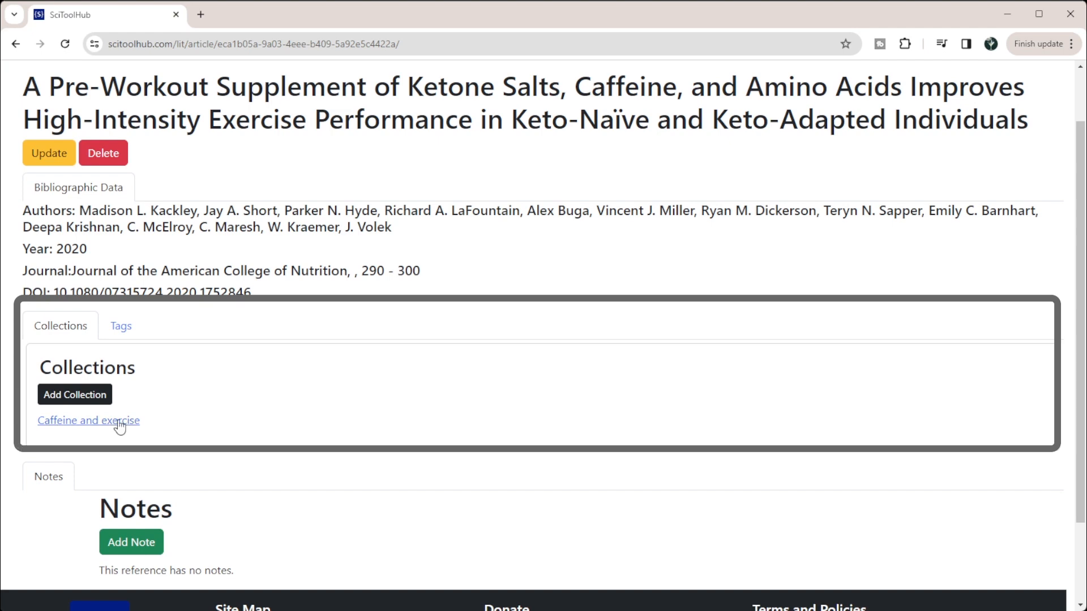
left_click(132, 339)
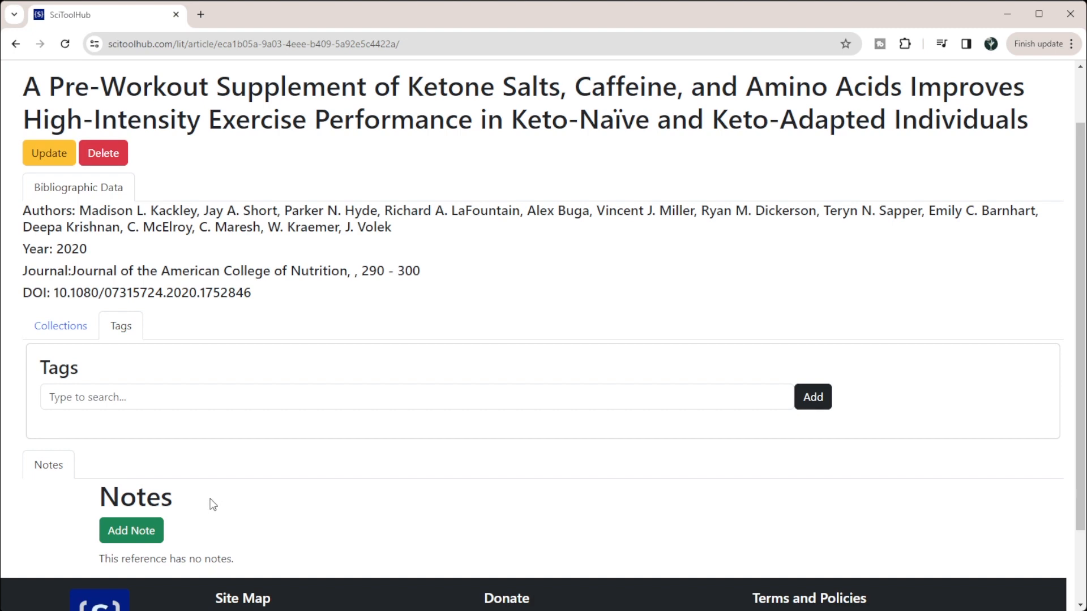
scroll(243, 336, "up", 2)
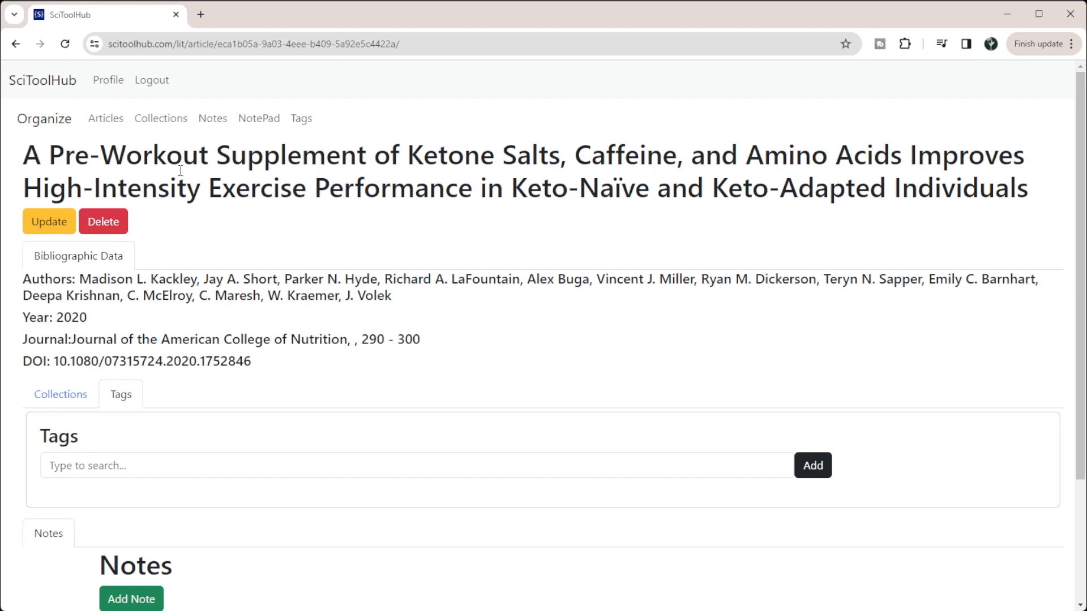
Delete the pre-workout supplement article without deleting its associated notes, and check the references list
left_click(104, 226)
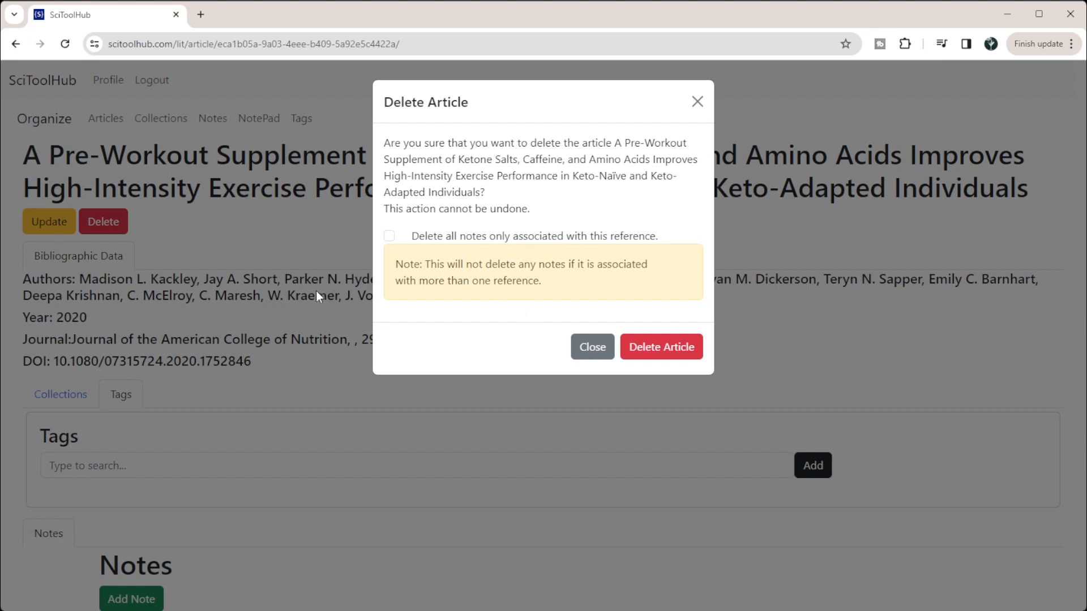
left_click(660, 348)
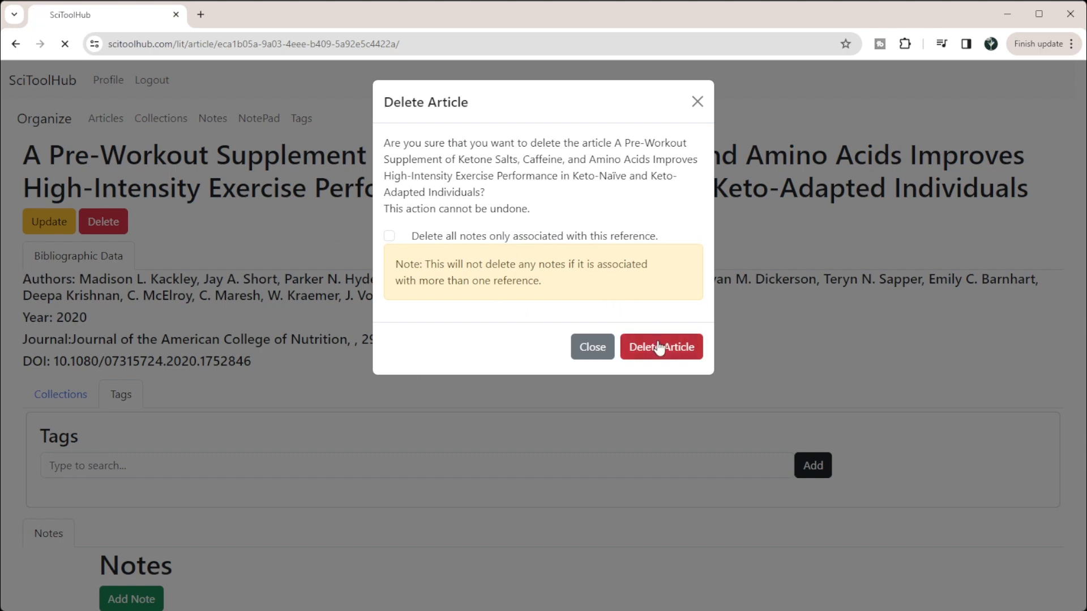
scroll(247, 371, "down", 3)
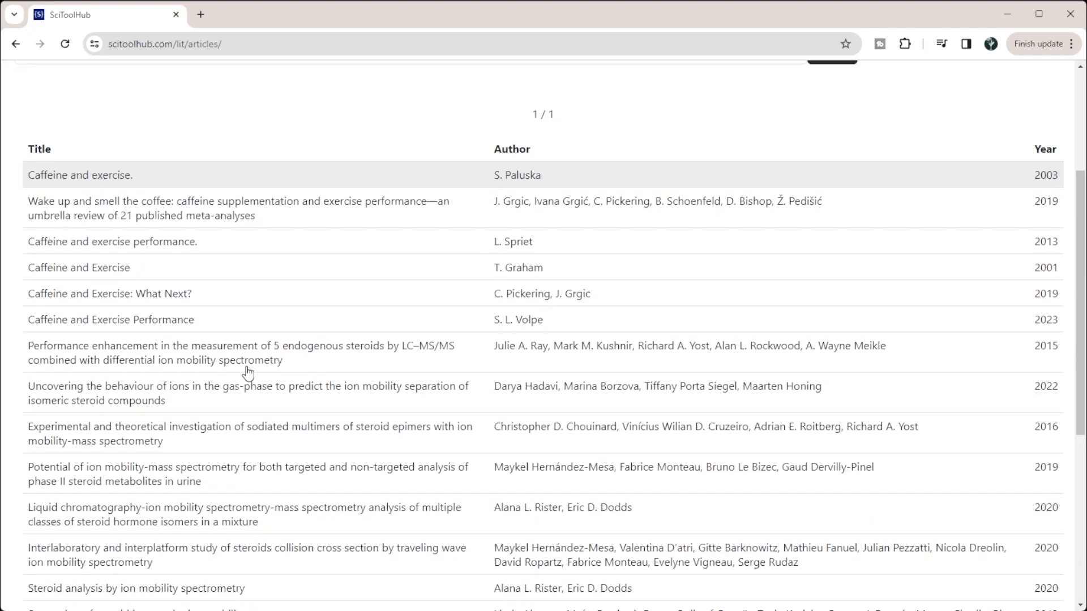
scroll(296, 330, "up", 4)
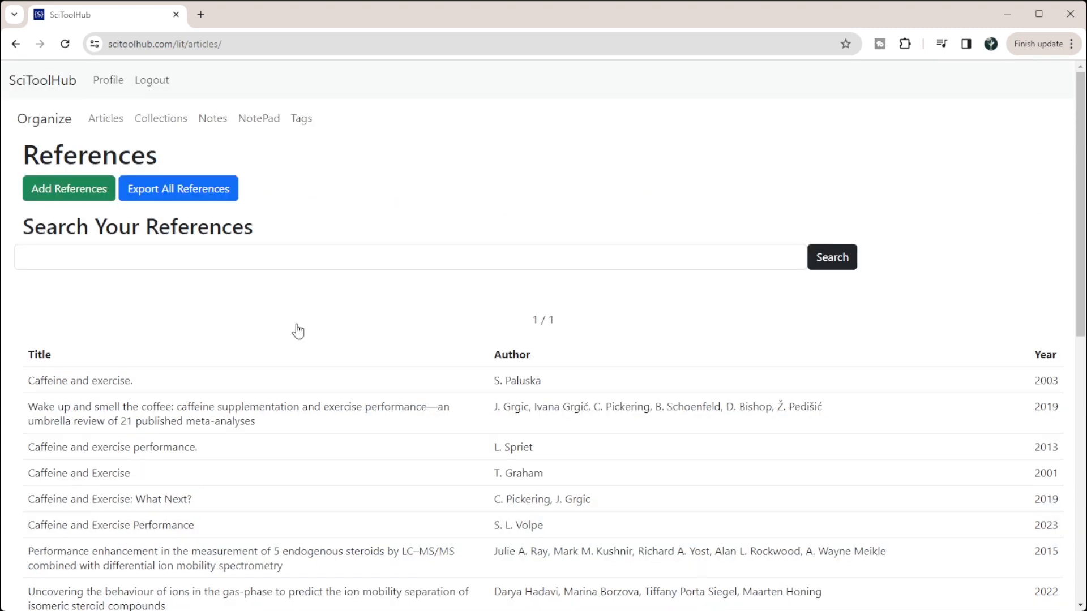